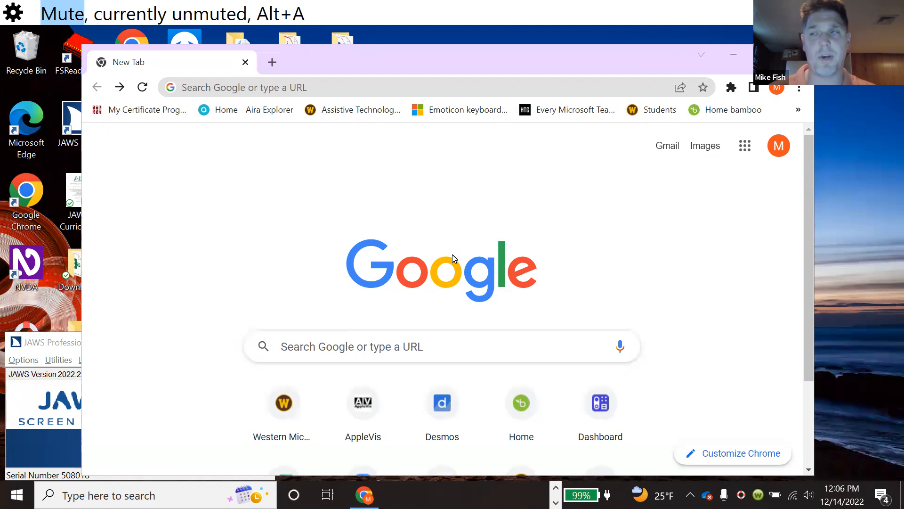
key(alt+Tab)
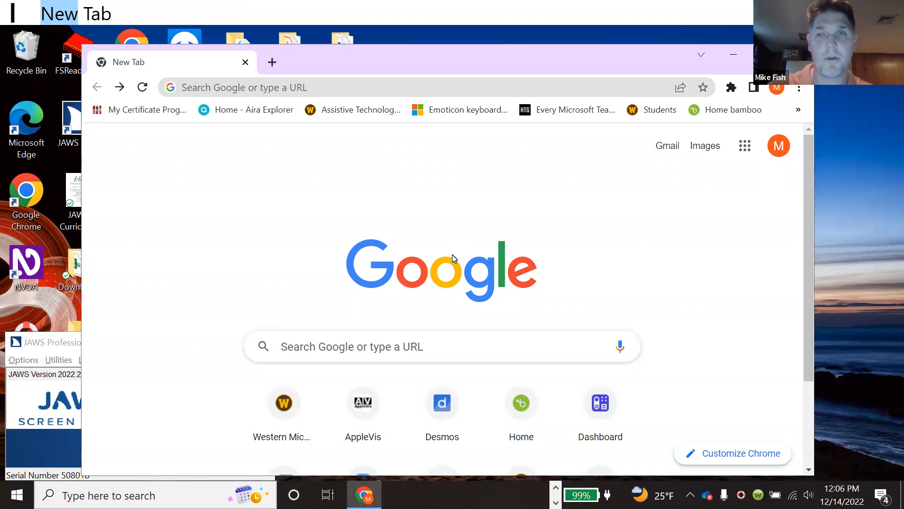
key(ctrl+l)
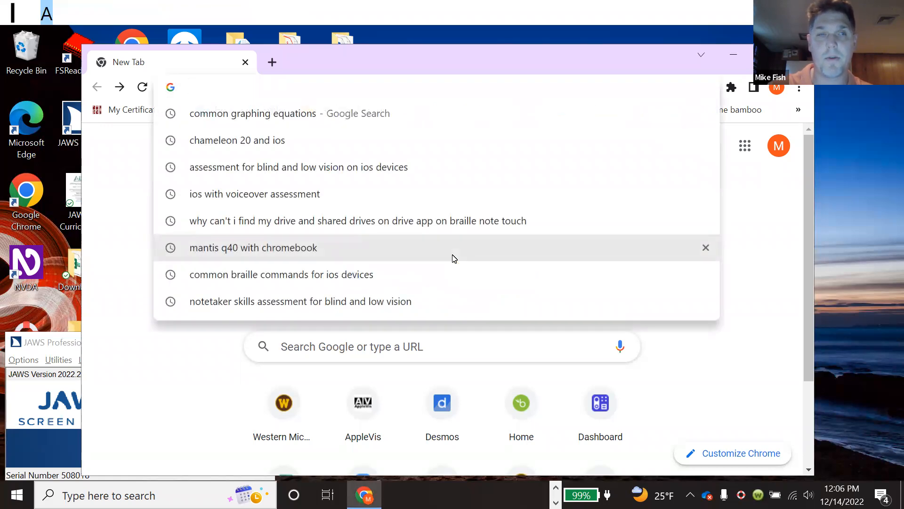
text(www.desmos.com)
key(Return)
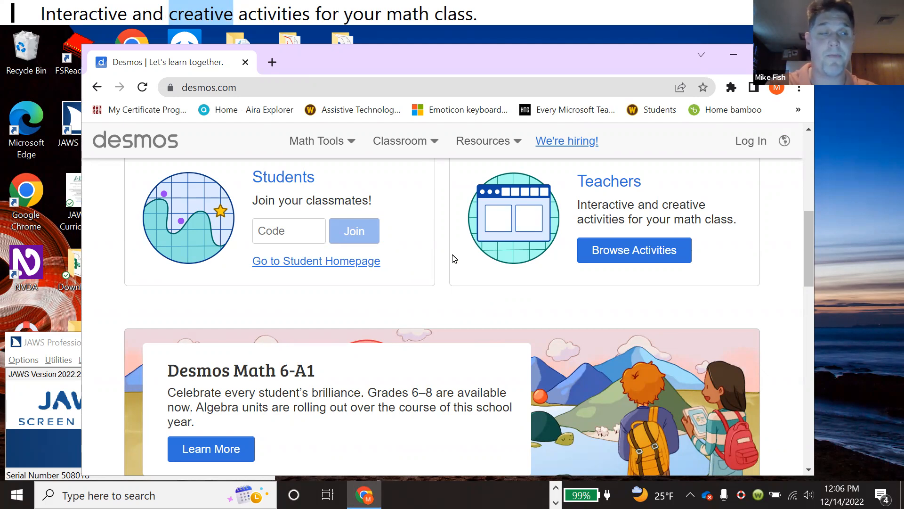
- Open the Graphing Calculator link from the page's list of links
key(Insert+F7)
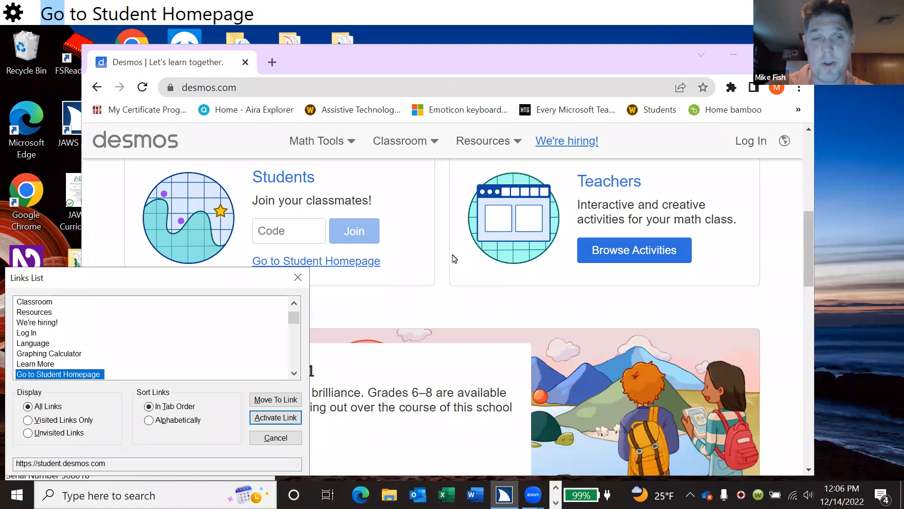
key(Down)
key(g)
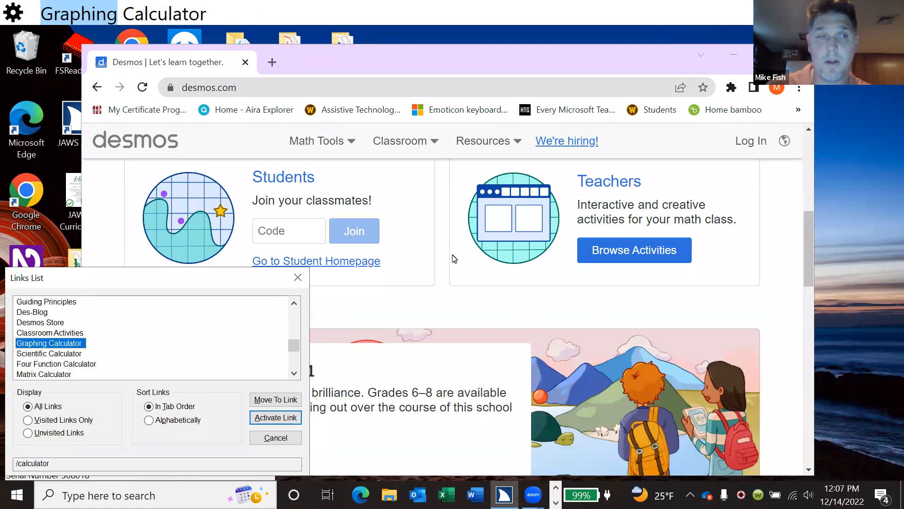
key(Return)
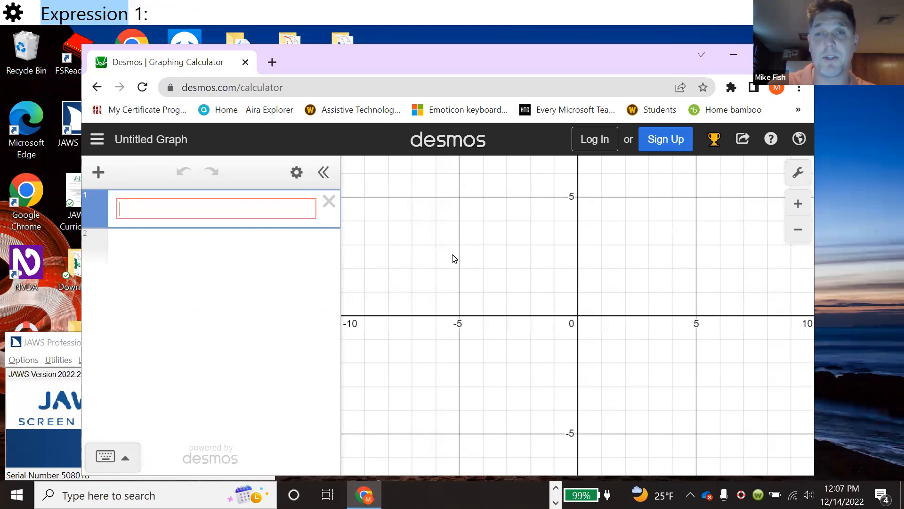
- Enter the first expression y = 4x - 2
text(y )
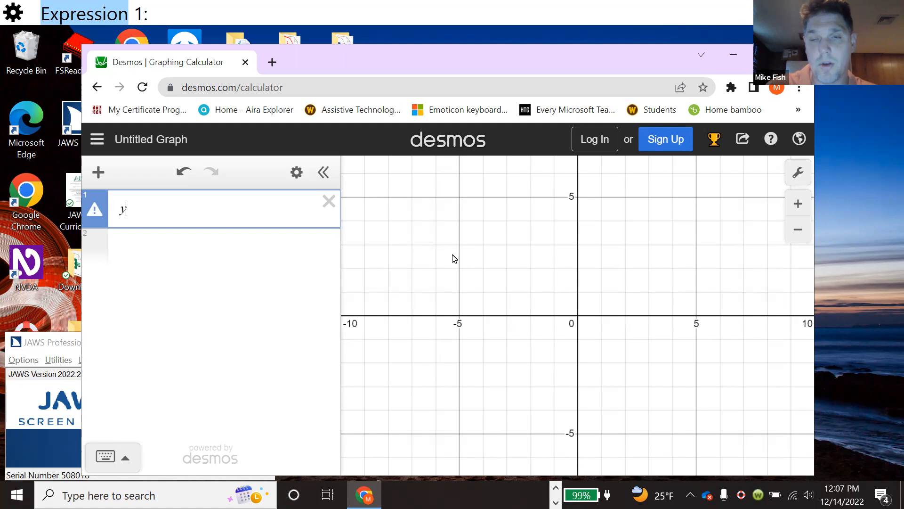
text(=)
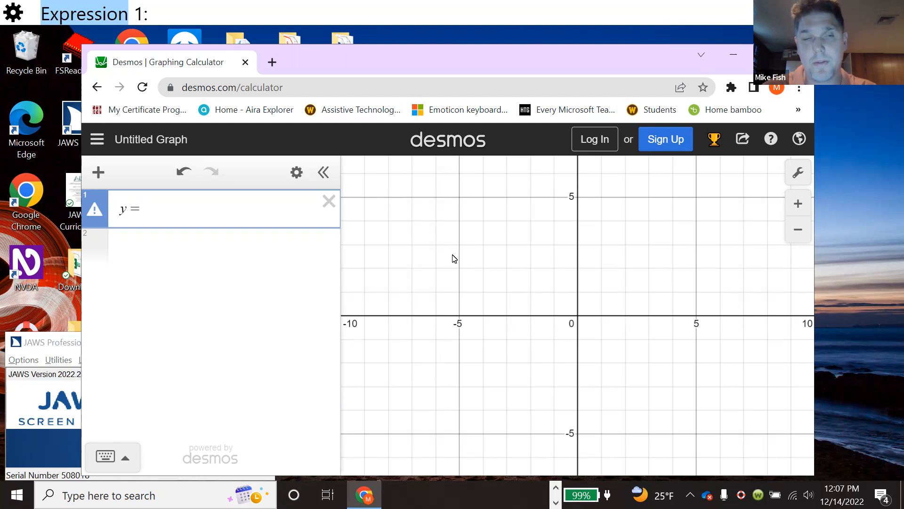
text(4)
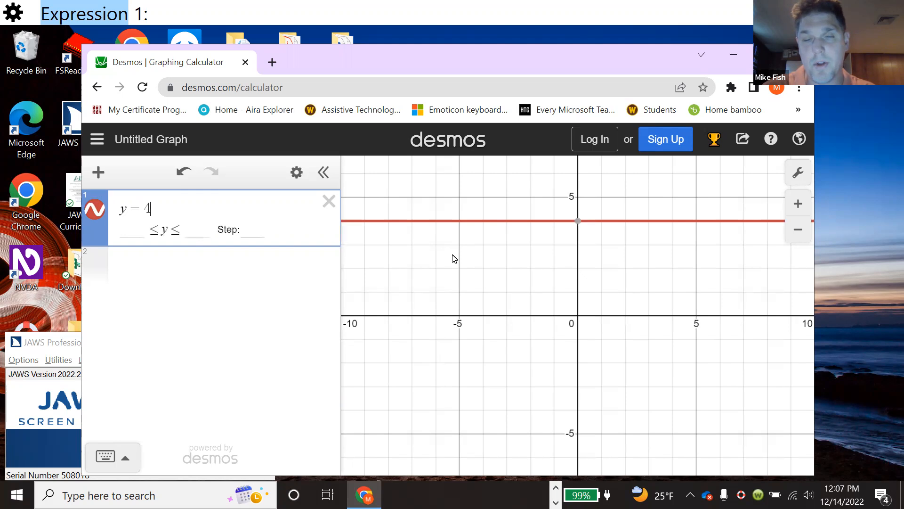
text(x)
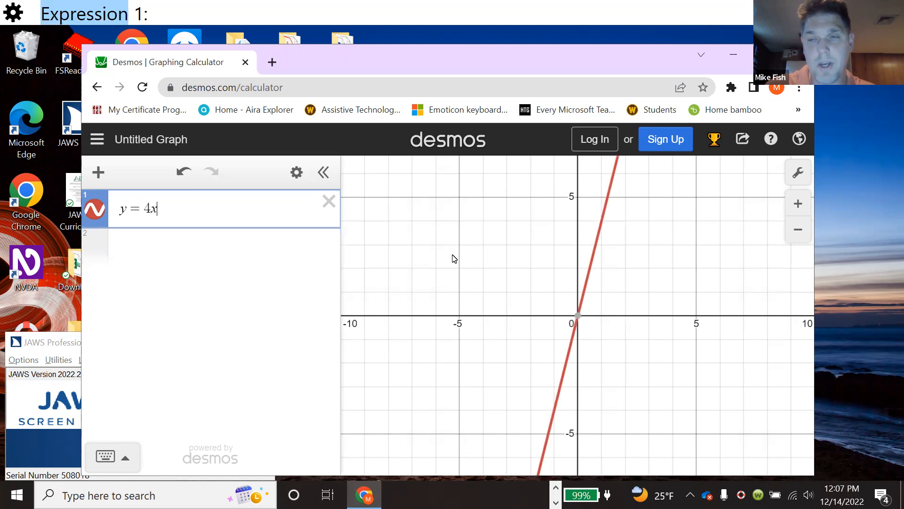
text(-)
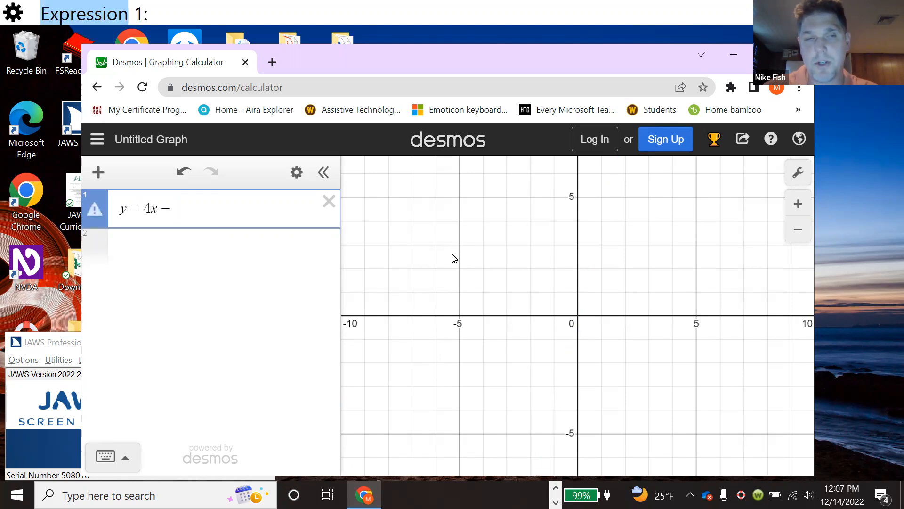
text(2)
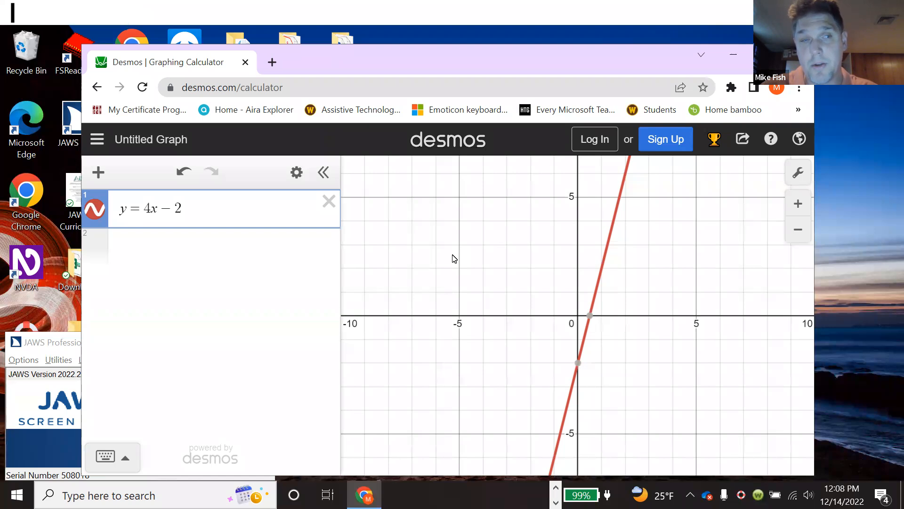
- Turn on audio trace for the line and step back and forth between its points of interest
key(alt+t)
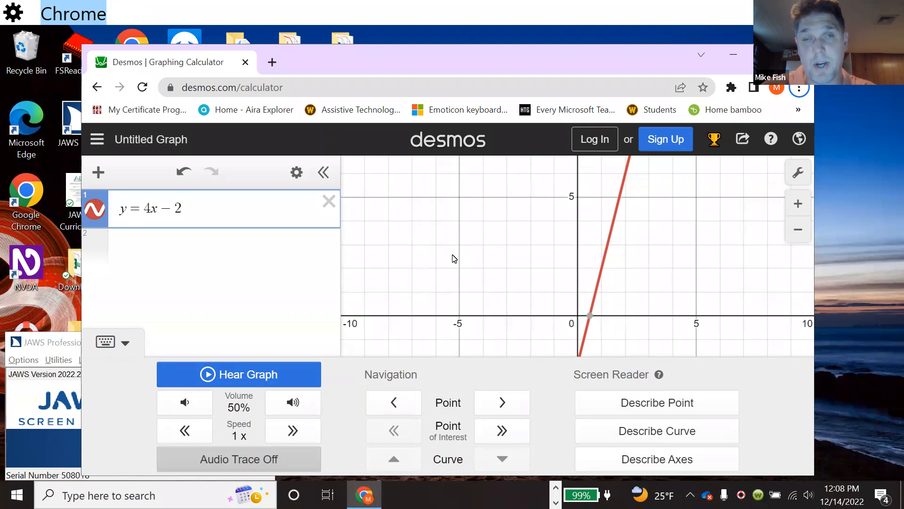
key(Escape)
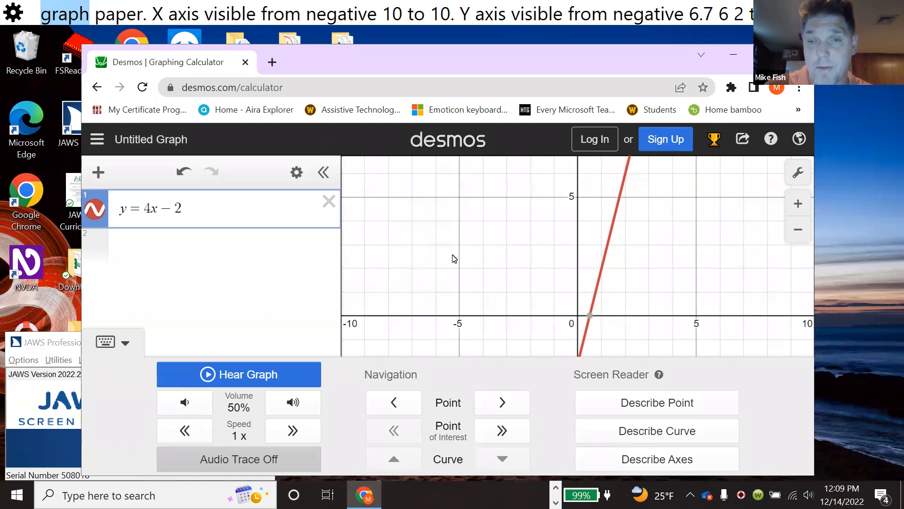
key(h)
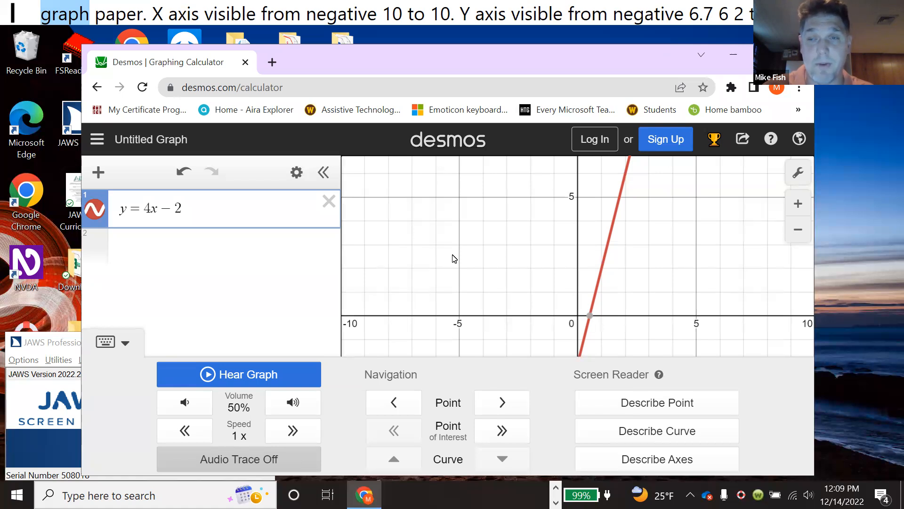
key(Right)
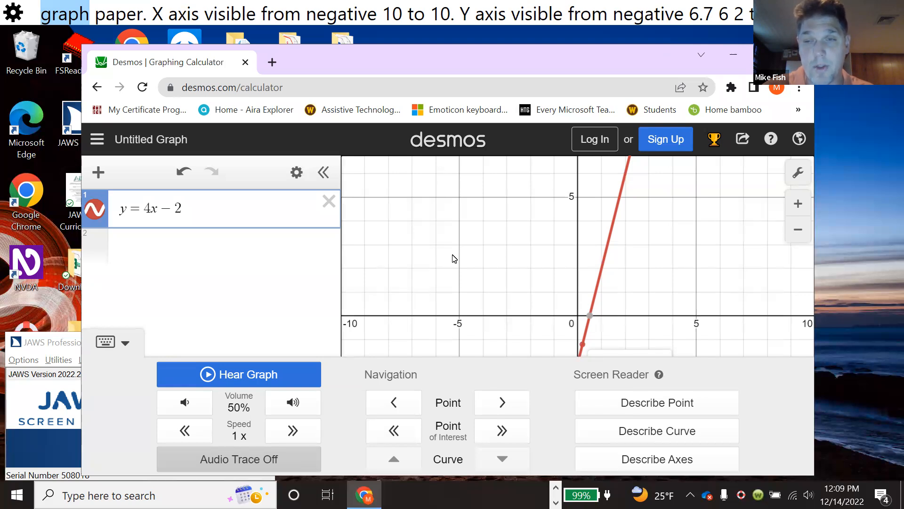
key(Right)
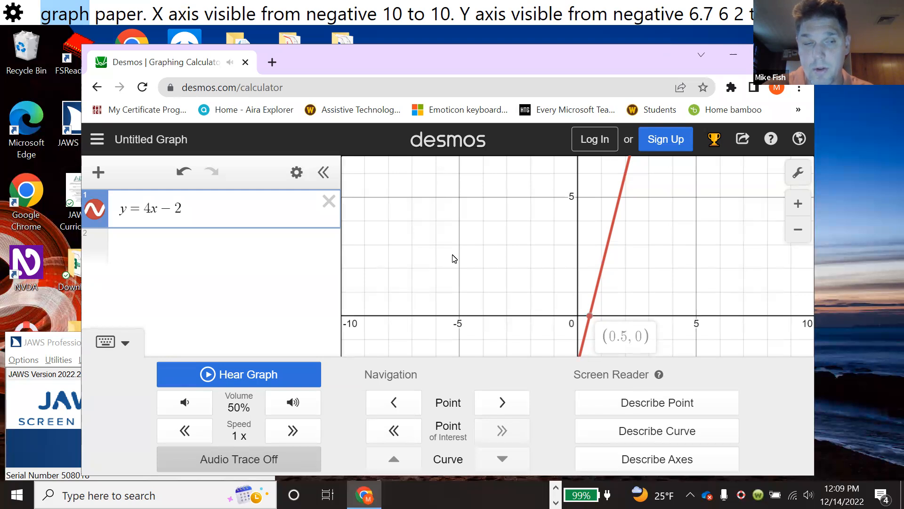
key(Right)
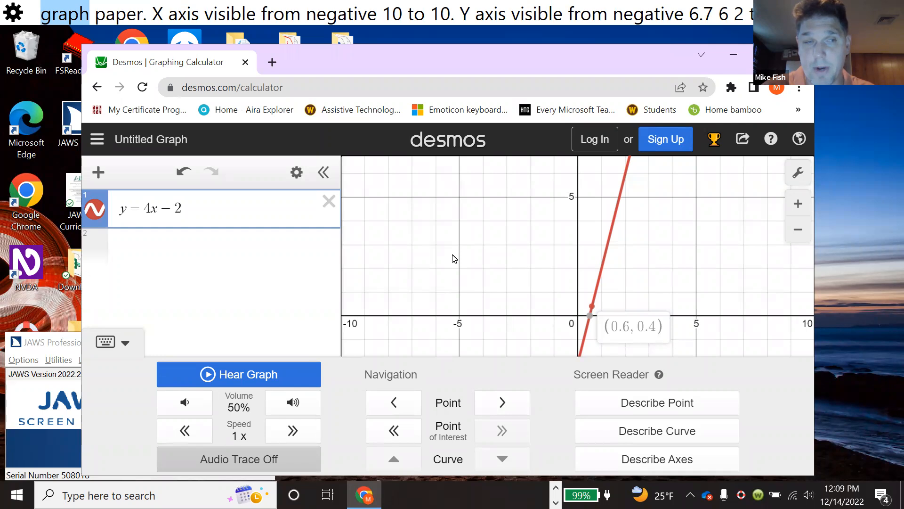
key(Left)
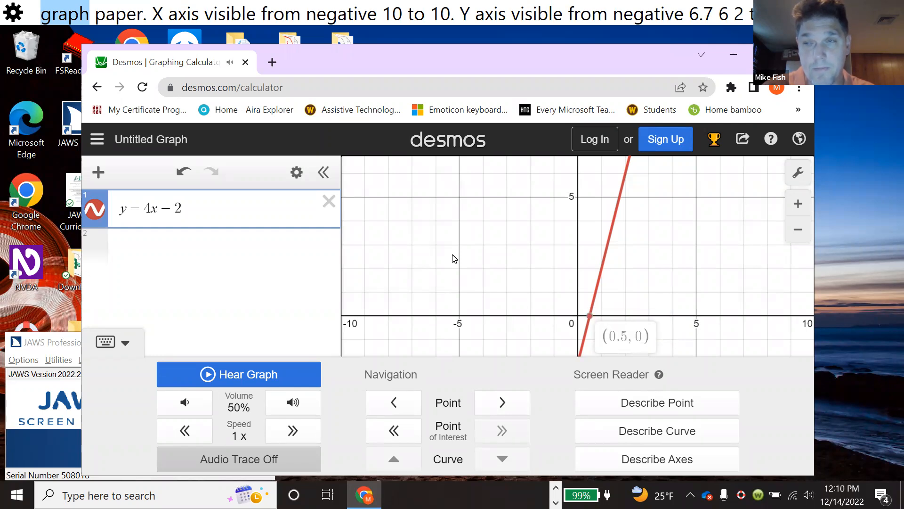
key(Left)
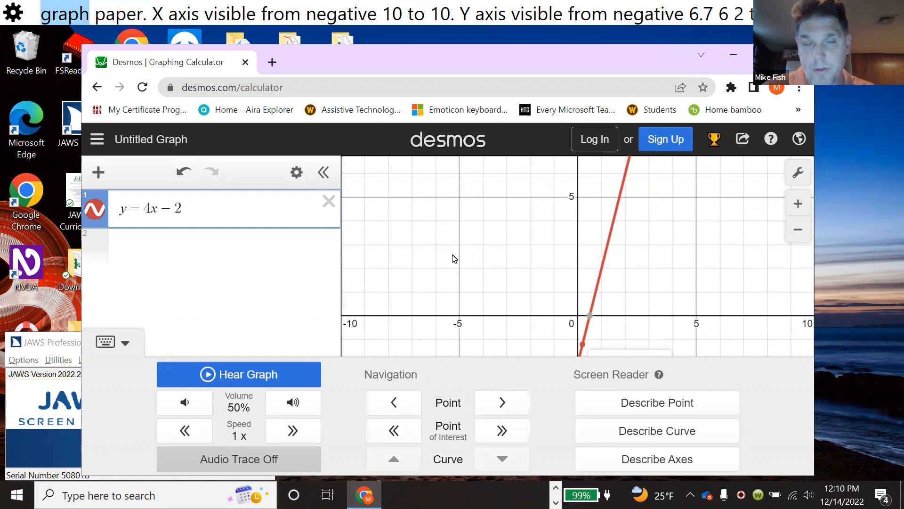
key(Left)
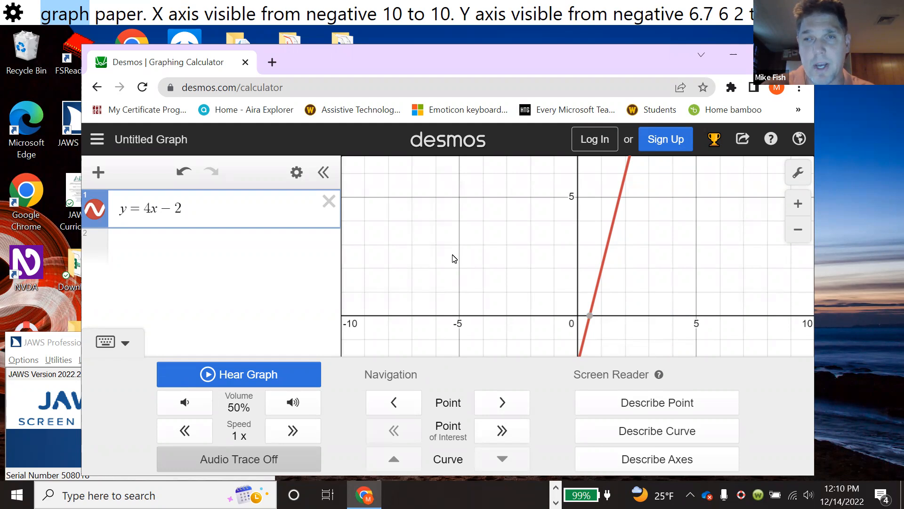
- Replay the line's graph sound several times, move through the trace controls, and leave audio trace
key(h)
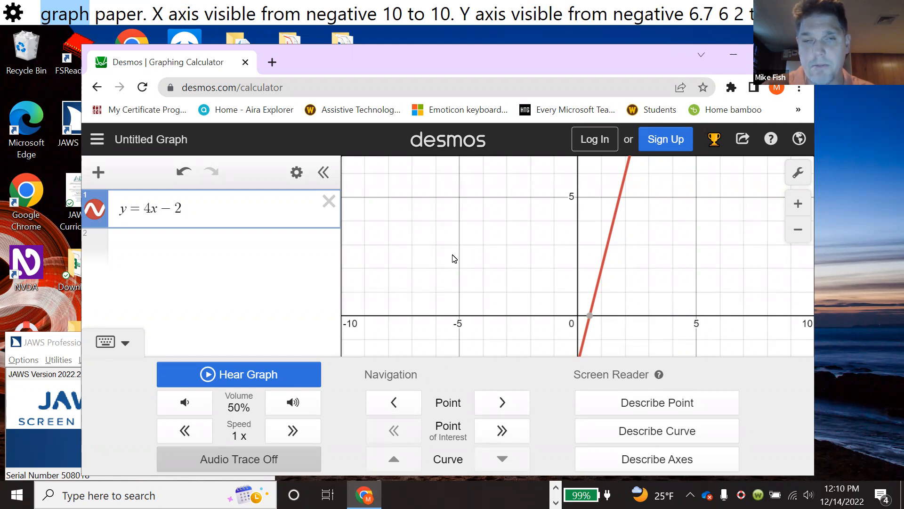
key(h)
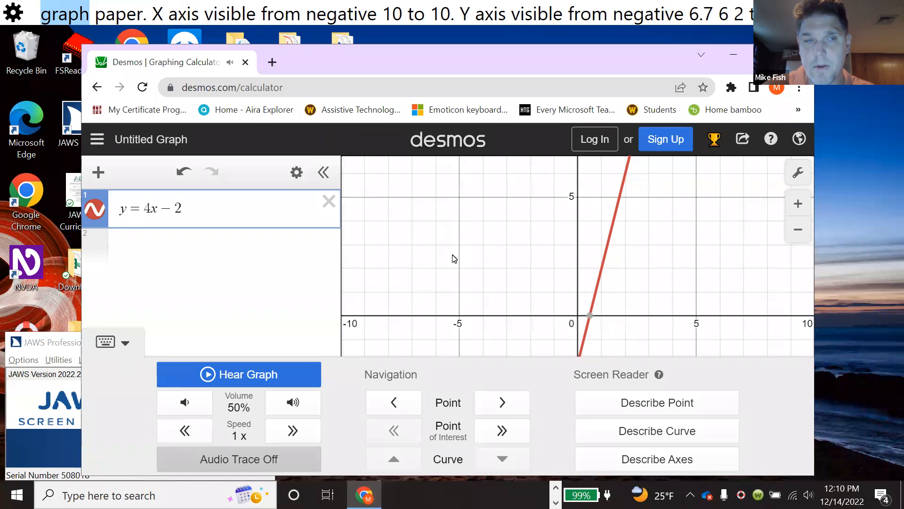
key(h)
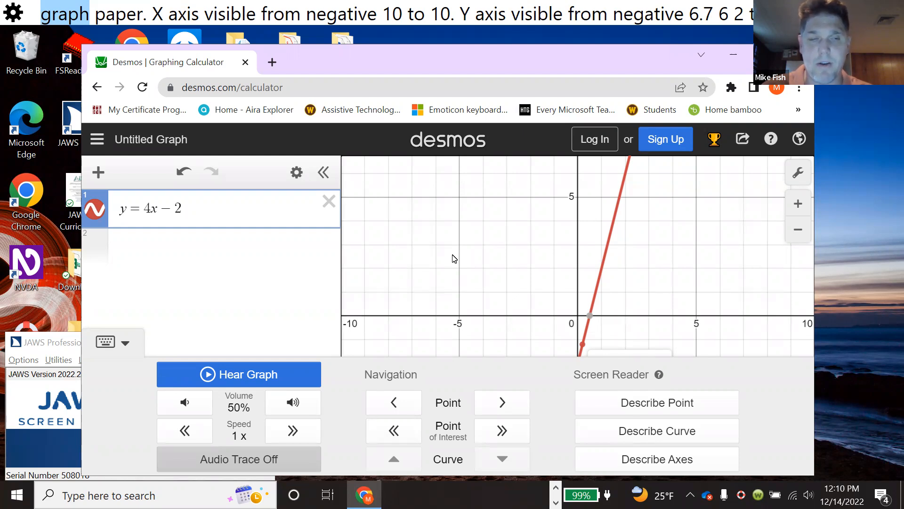
key(Left)
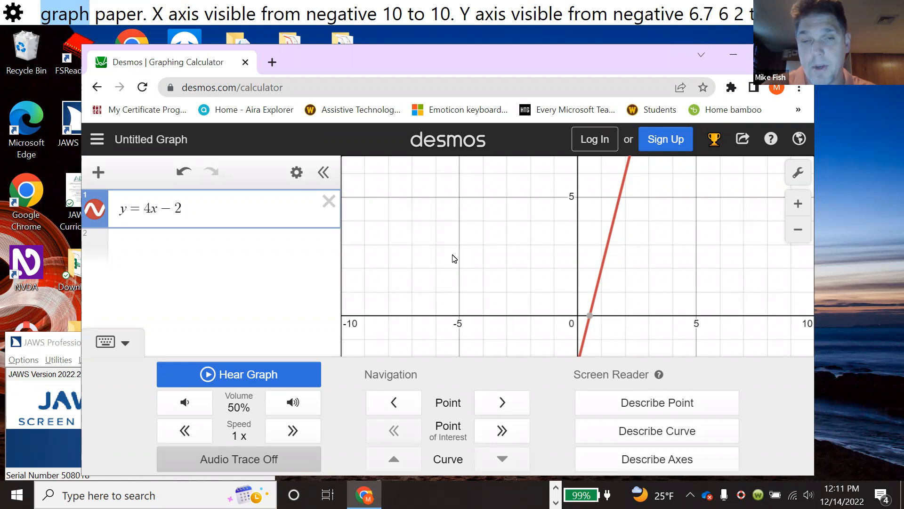
key(Tab)
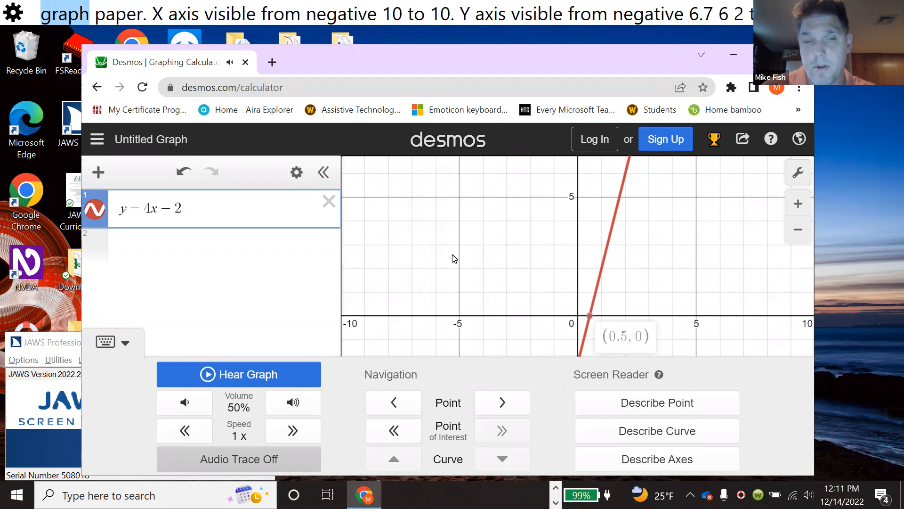
key(Tab)
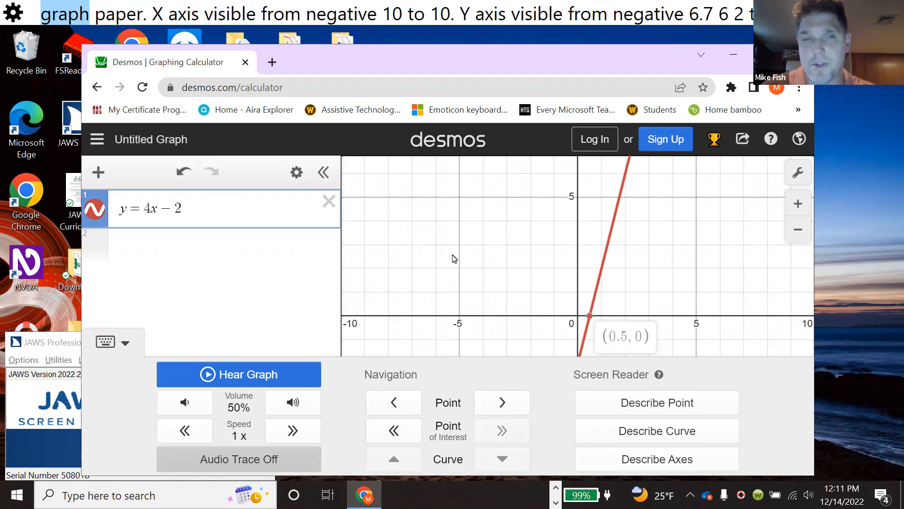
key(shift+Tab)
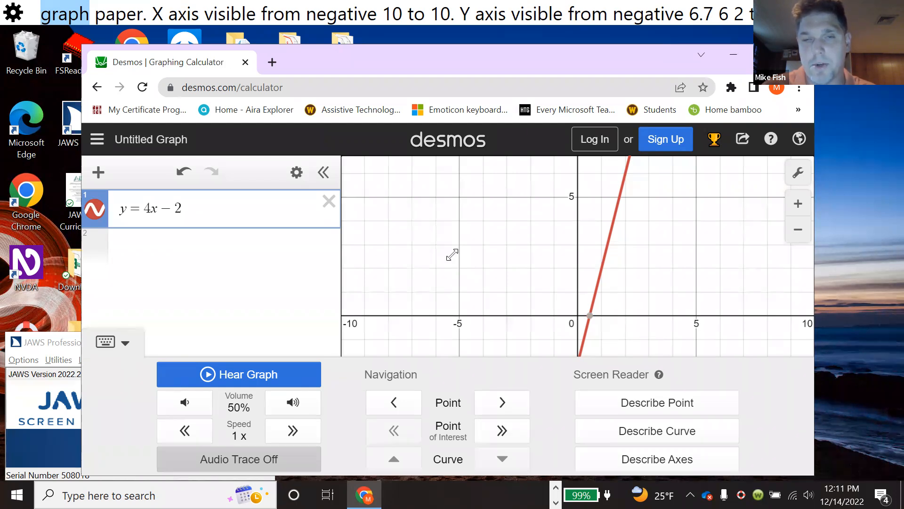
key(h)
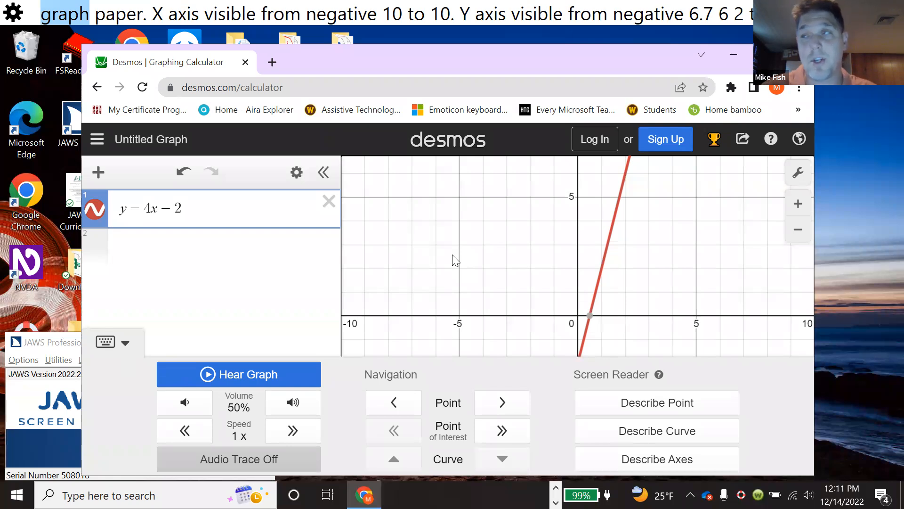
key(Escape)
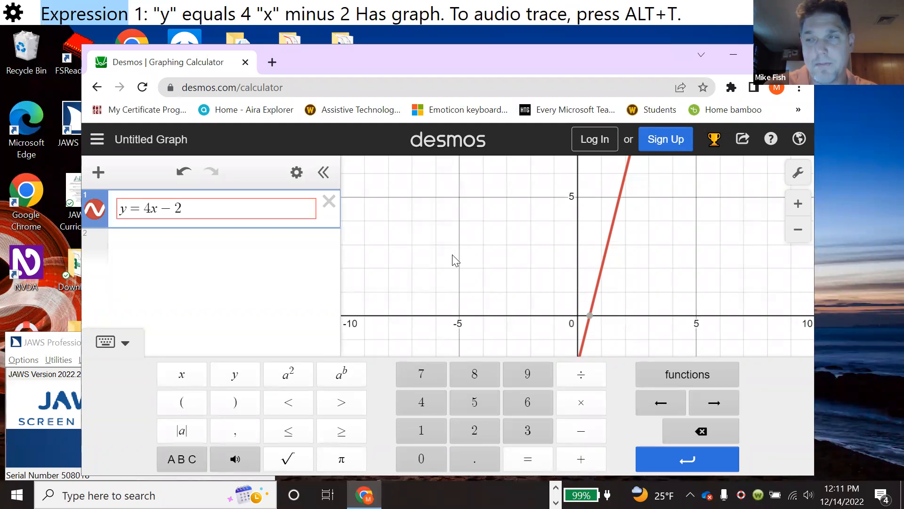
- Enter a second expression y = cos(x) on a new expression line
key(Down)
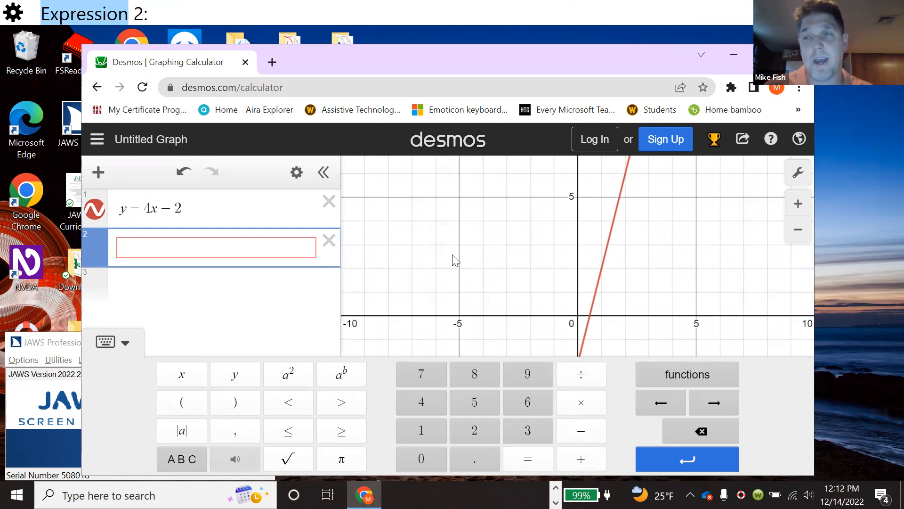
text(y )
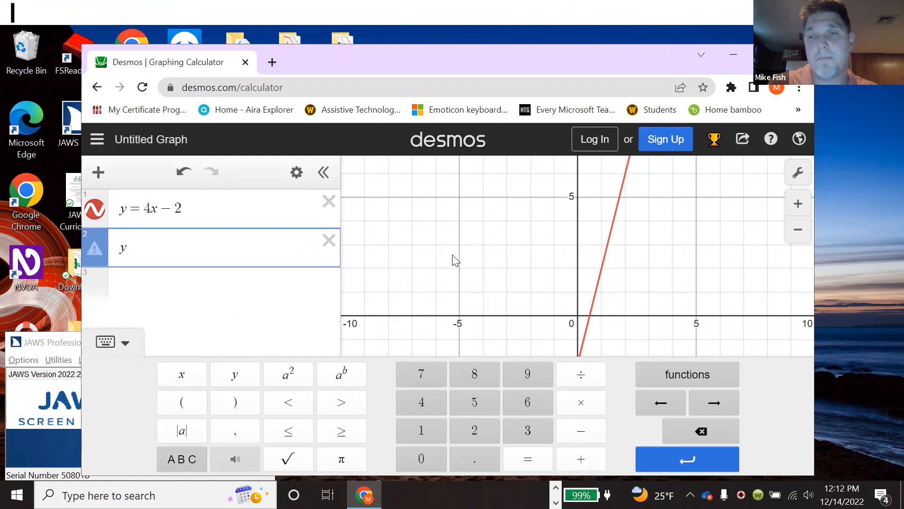
text(=)
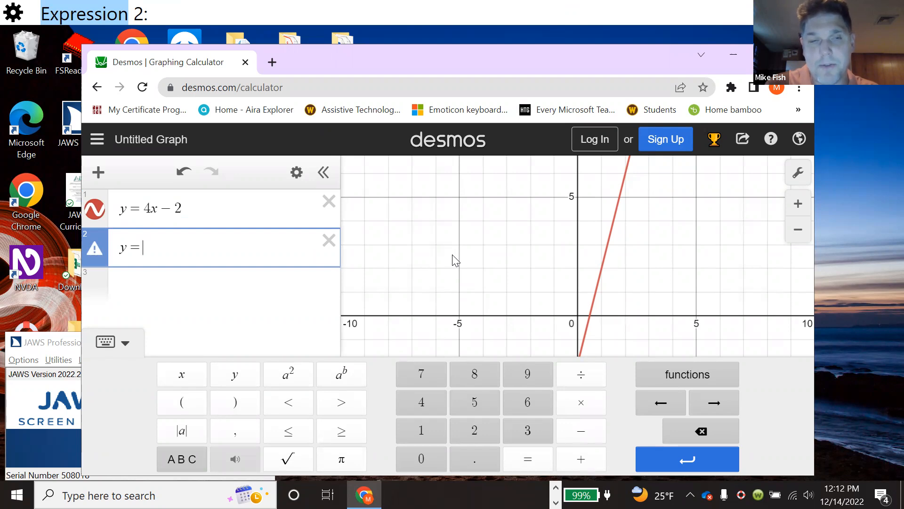
text(cos)
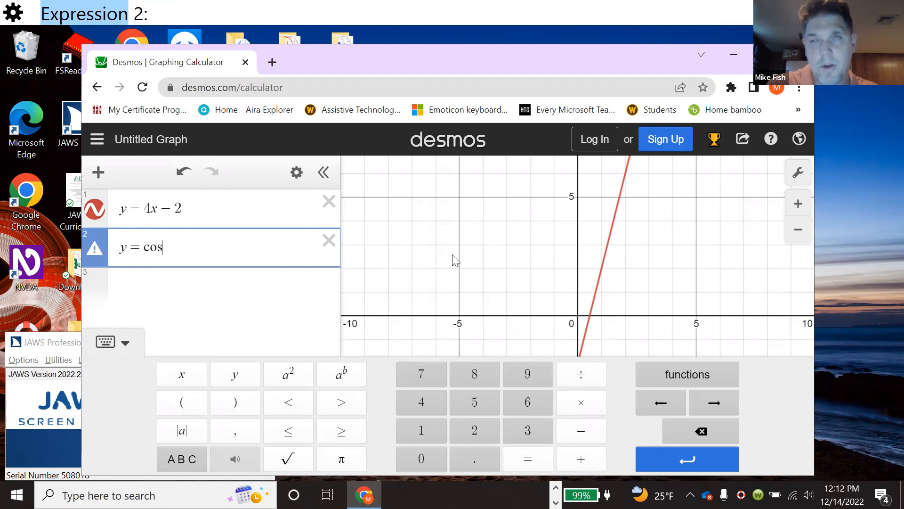
text(()
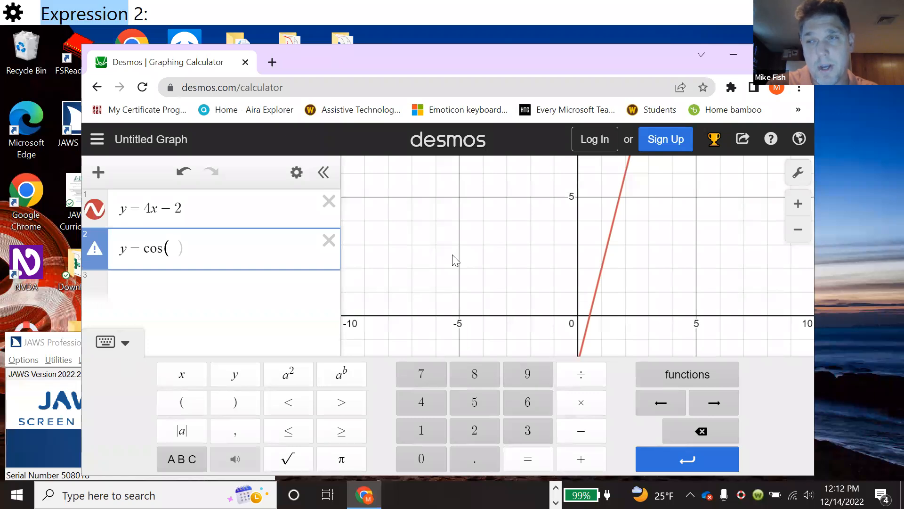
text(x))
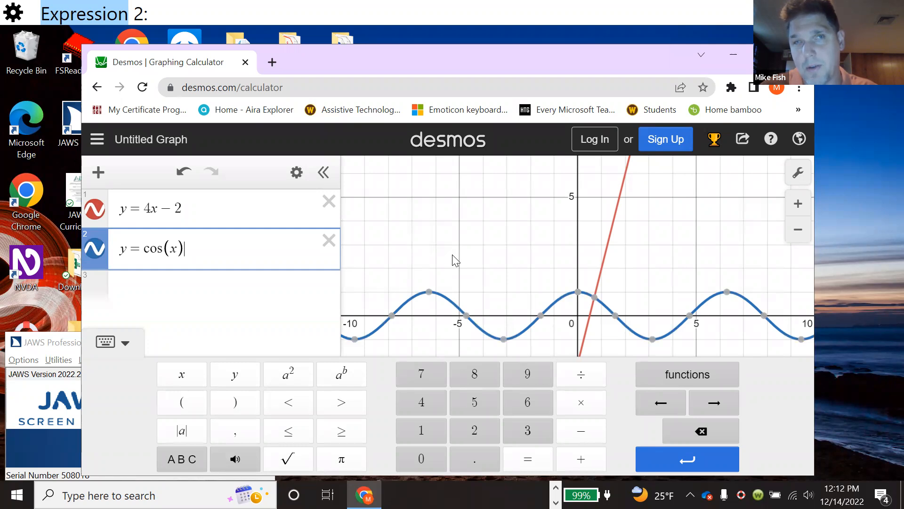
- Turn on audio trace for the cosine curve and play its graph sound twice
key(alt+t)
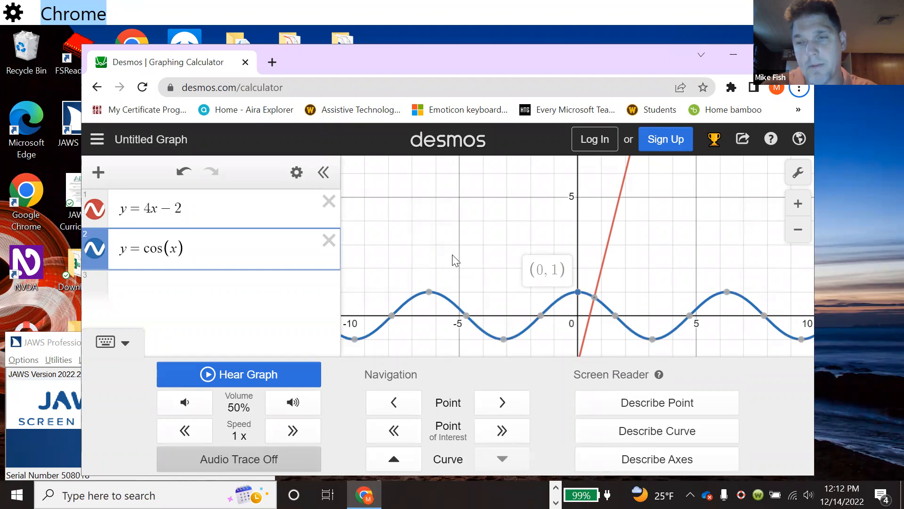
key(Escape)
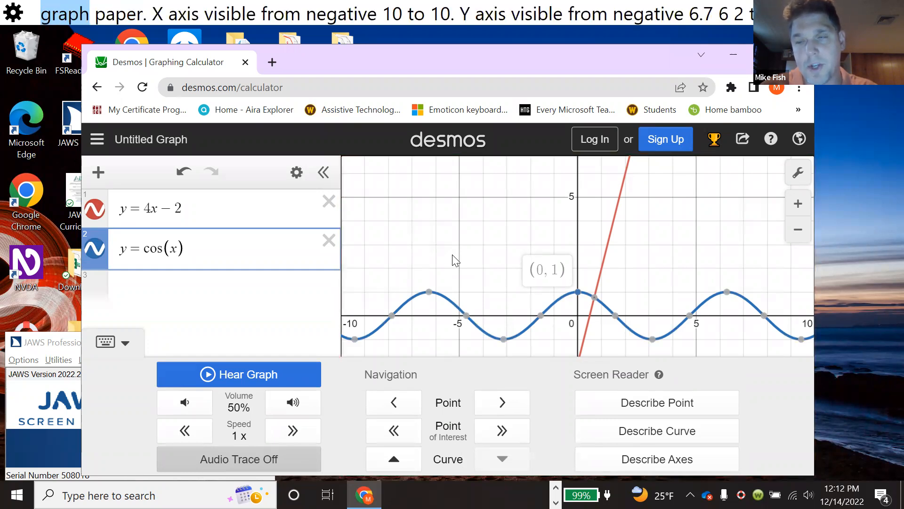
key(h)
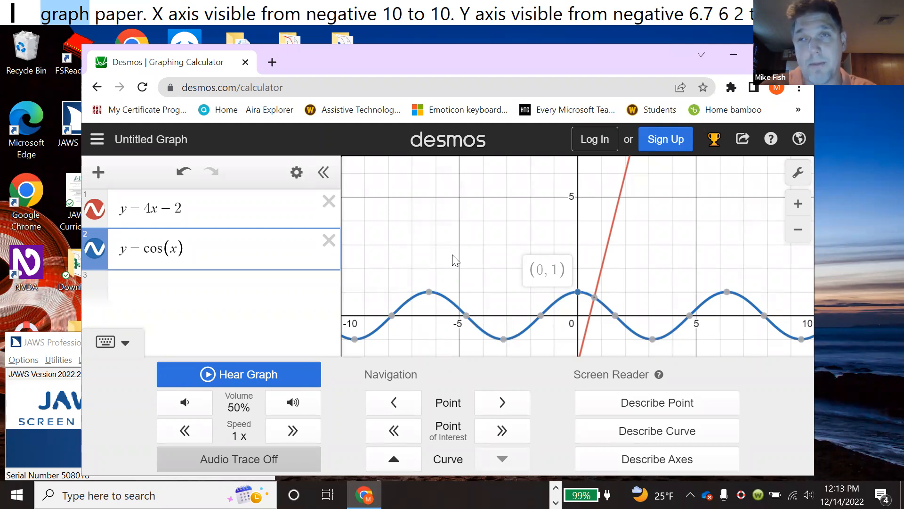
key(h)
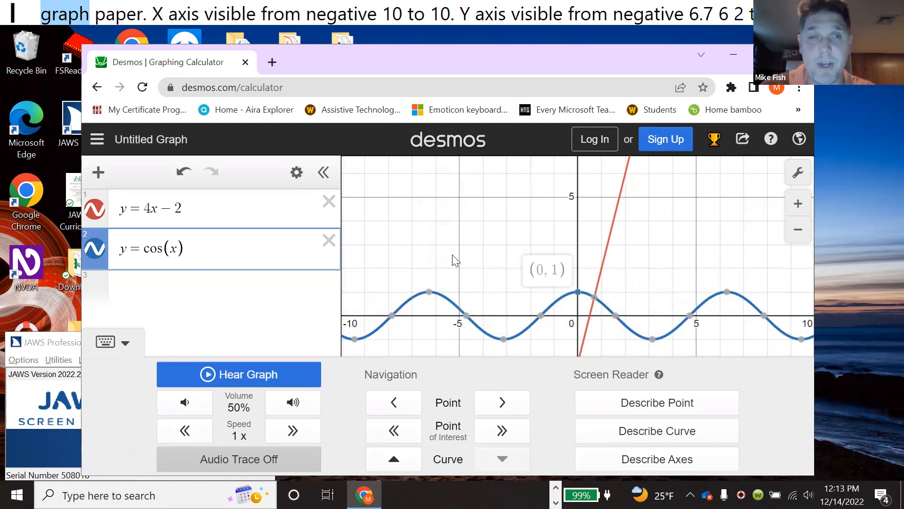
- Step along the cosine curve to the next point, then through its successive points of interest
key(Tab)
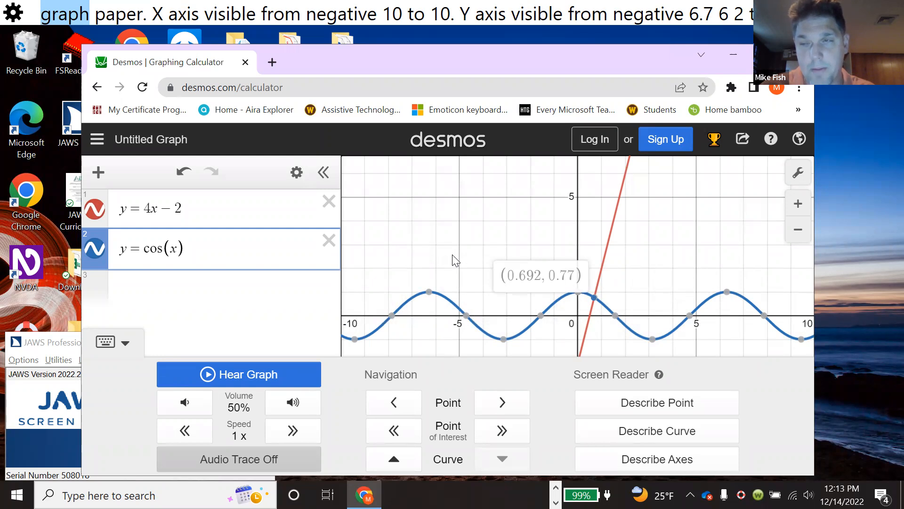
key(Page_Down)
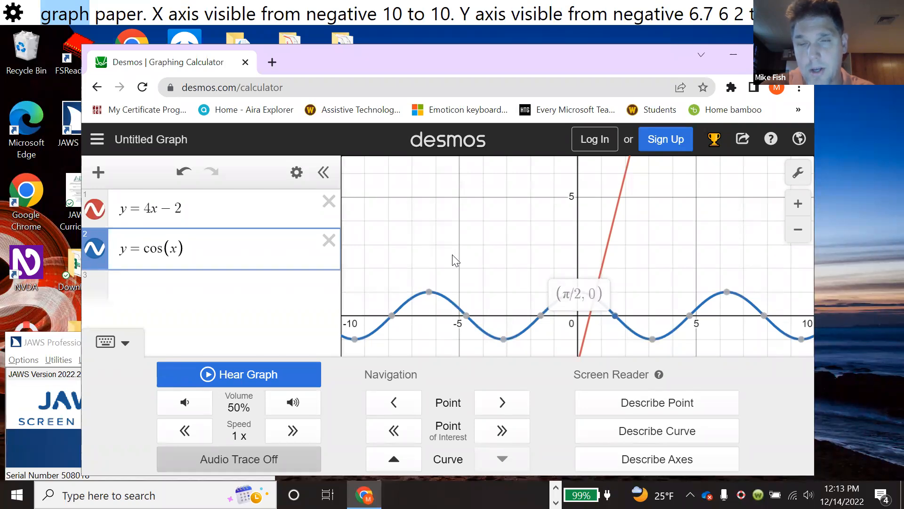
key(Page_Down)
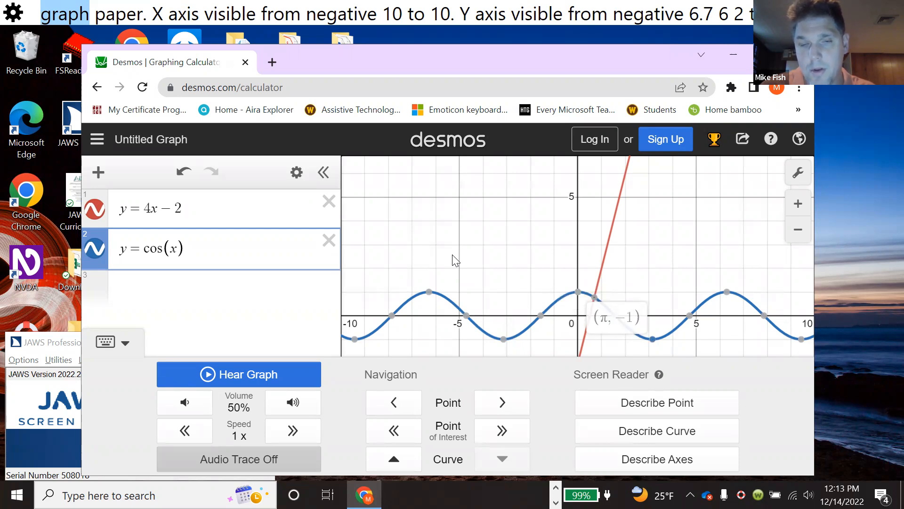
key(Page_Down)
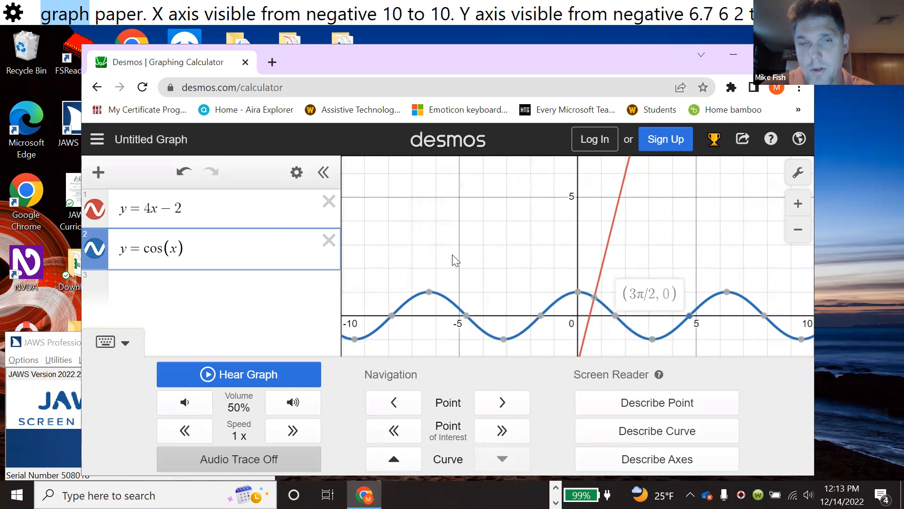
key(Page_Down)
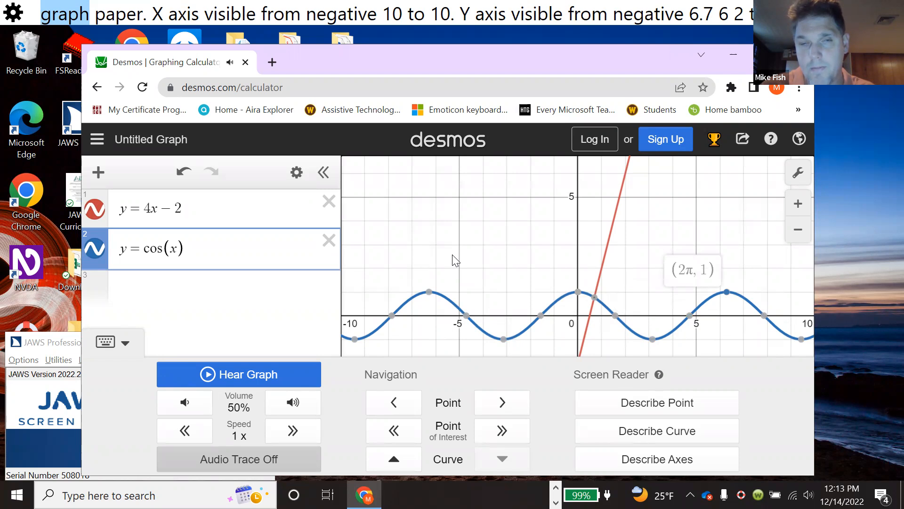
key(Page_Down)
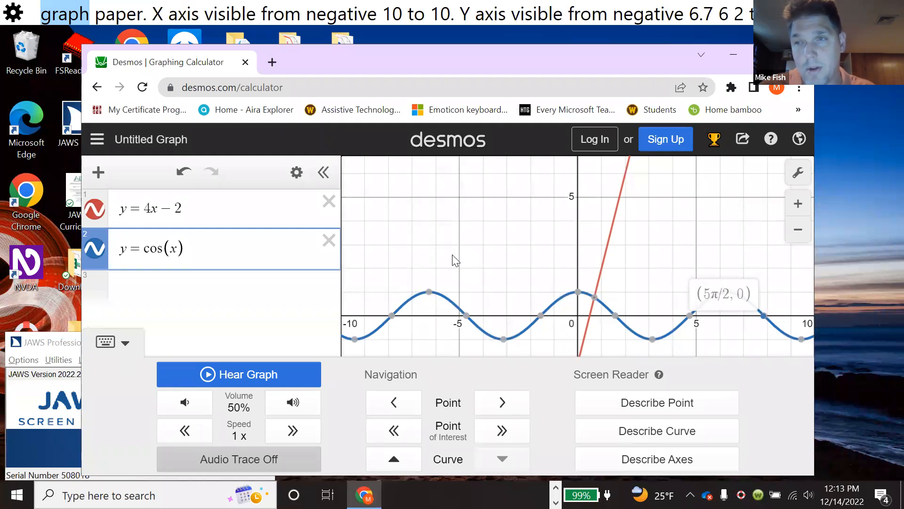
key(alt+Tab)
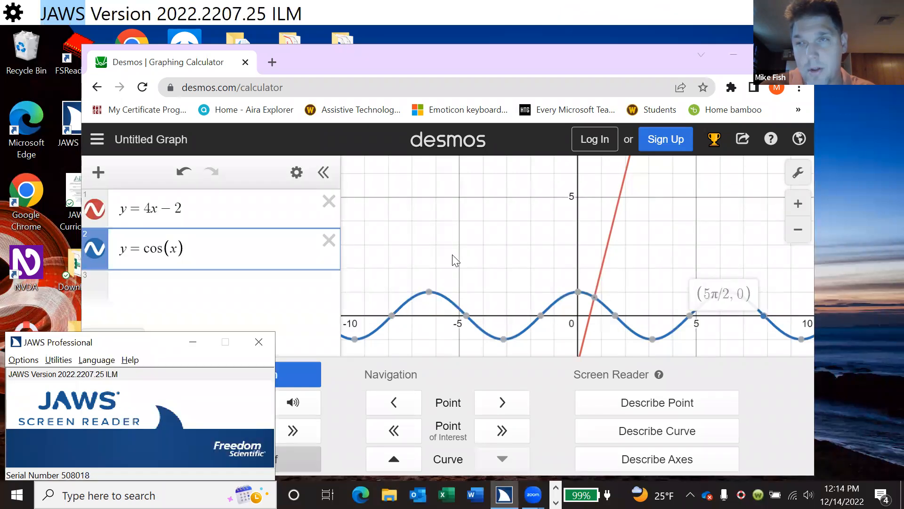
key(alt+Tab)
key(alt+Tab)
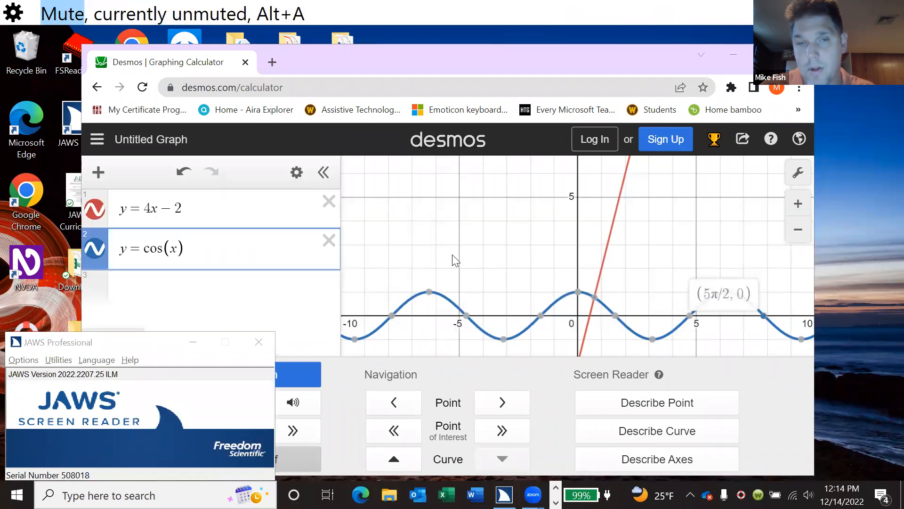